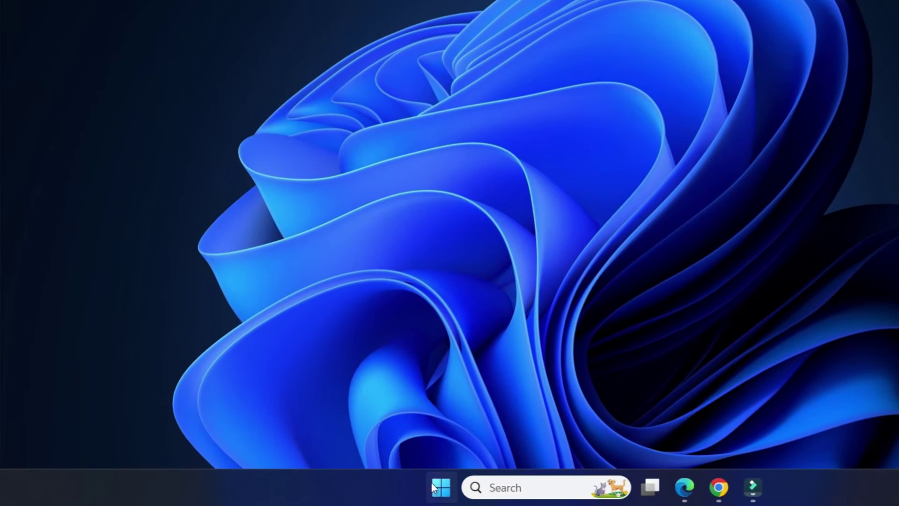
Step: Open Windows Settings at Accounts › Sign-in options
{"action": "right_click", "coordinate": [331, 494]}
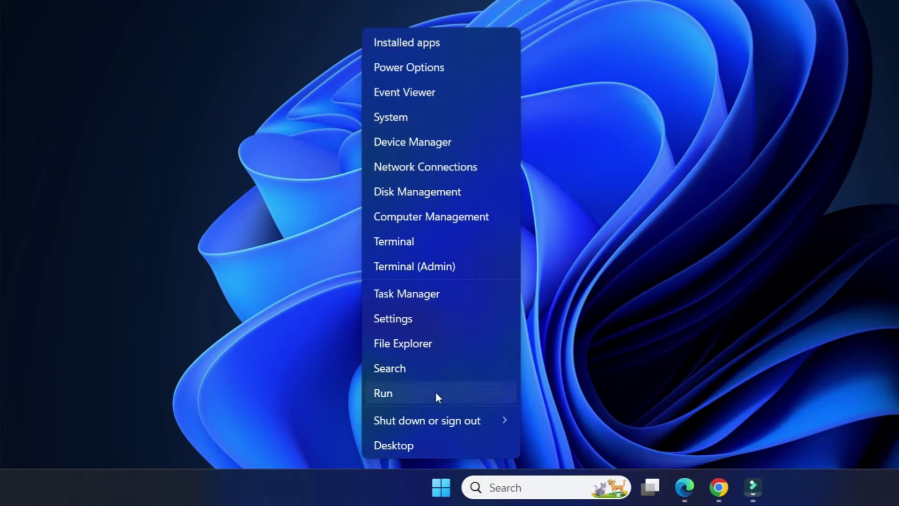
{"action": "left_click", "coordinate": [406, 319]}
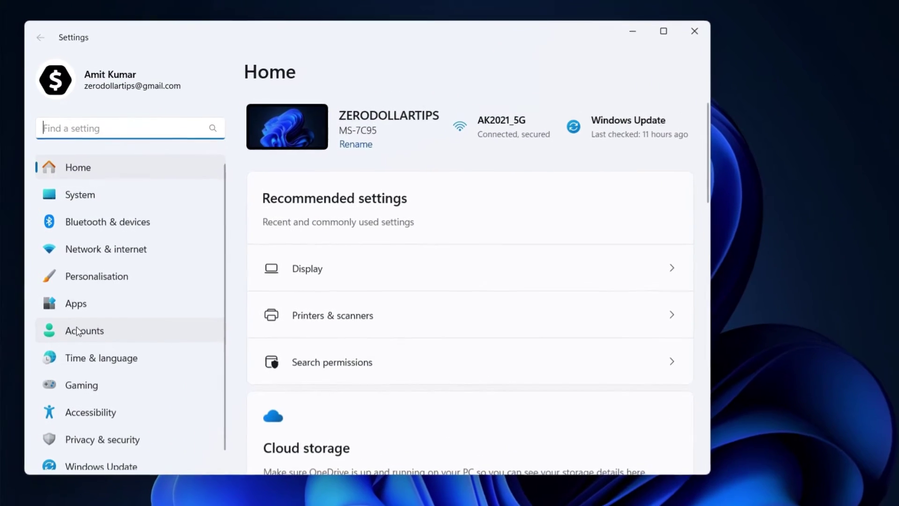
{"action": "left_click", "coordinate": [78, 332]}
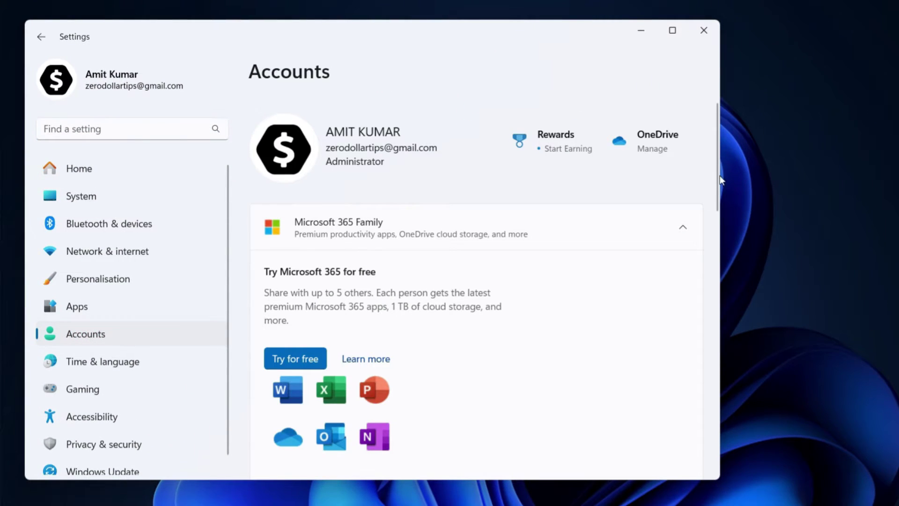
{"action": "left_click_drag", "start_coordinate": [718, 176], "coordinate": [709, 285]}
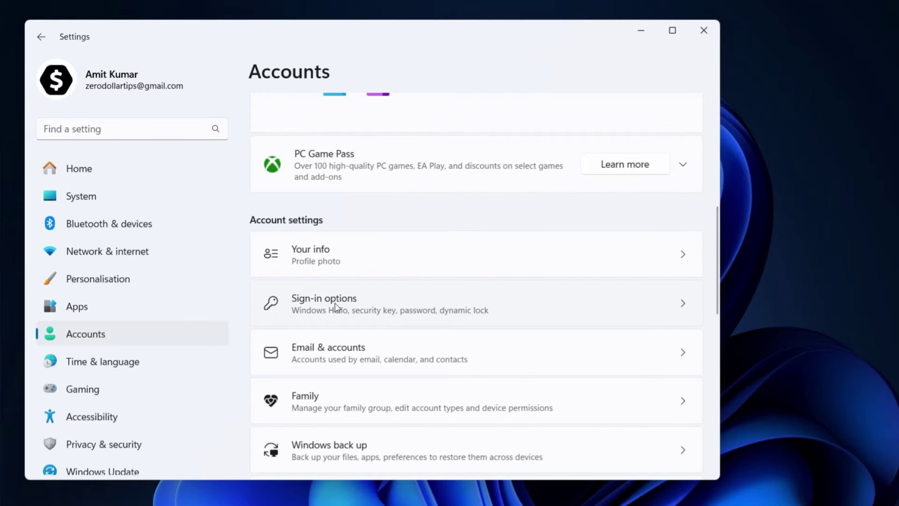
{"action": "left_click", "coordinate": [348, 311]}
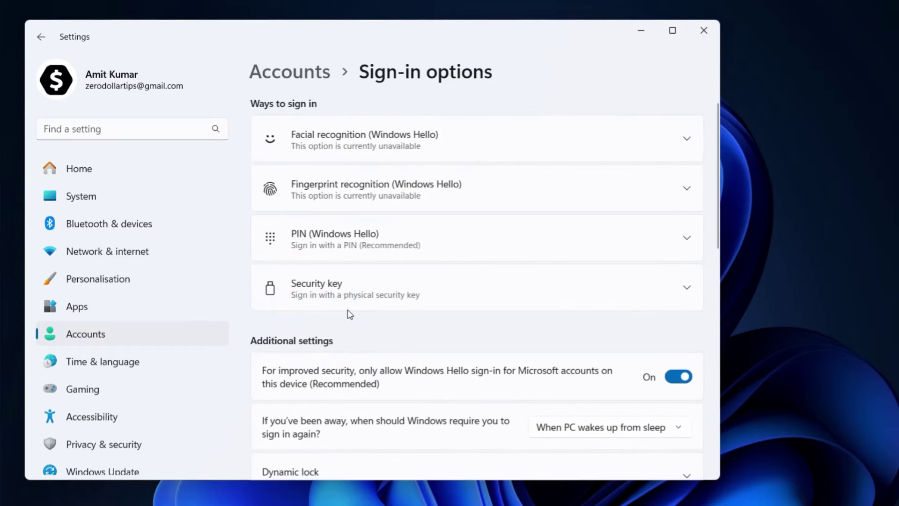
{"action": "left_click_drag", "start_coordinate": [717, 192], "coordinate": [696, 279]}
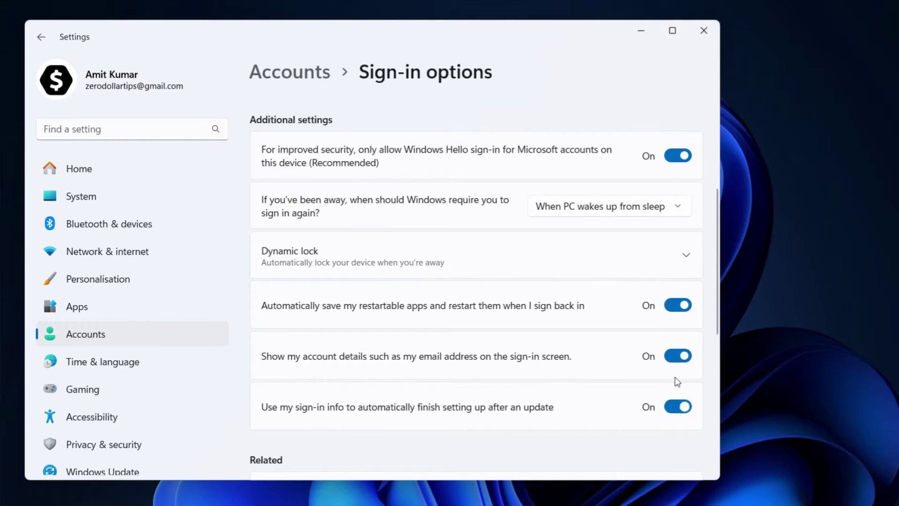
Step: Switch off restartable apps, account details on the sign-in screen, and sign-in info after updates
{"action": "left_click", "coordinate": [674, 309]}
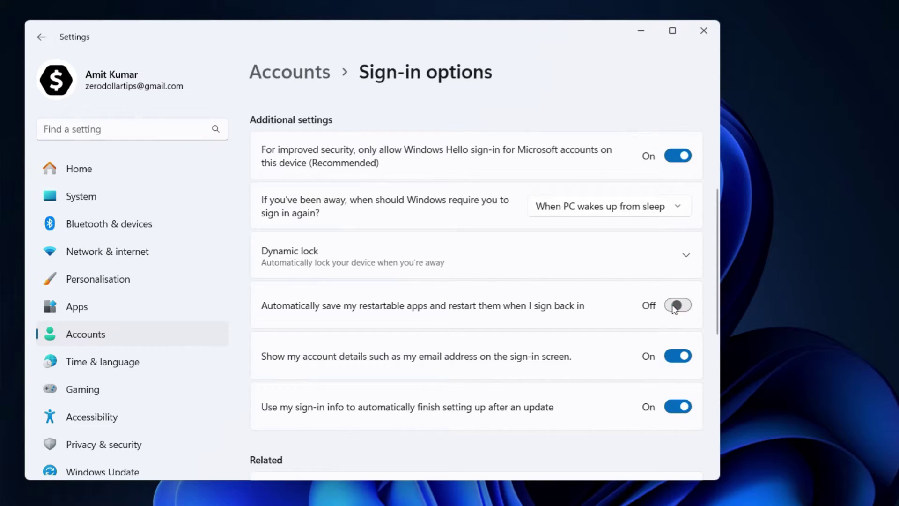
{"action": "left_click", "coordinate": [674, 356]}
{"action": "left_click", "coordinate": [681, 408]}
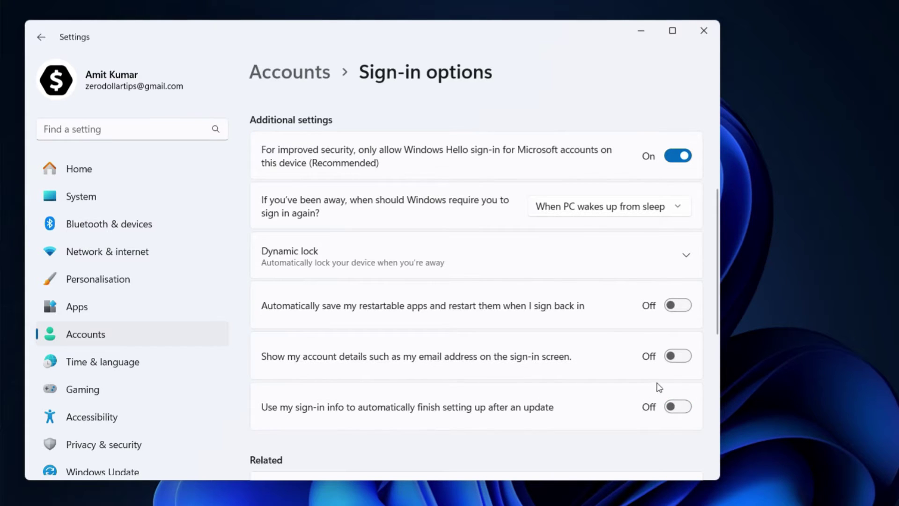
Step: In Apps › Startup, turn off BSvcUpdater, Microsoft Bing Service and Microsoft Edge, then close Settings
{"action": "left_click", "coordinate": [75, 307]}
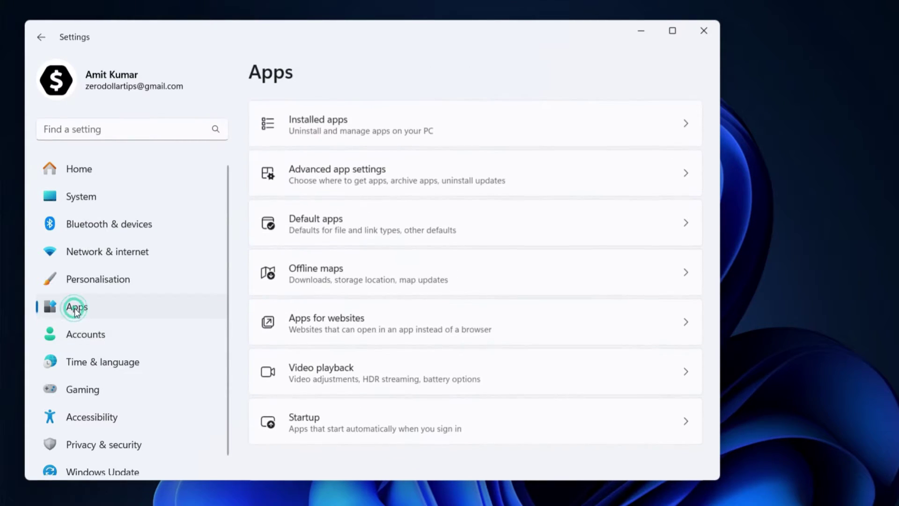
{"action": "left_click", "coordinate": [317, 428]}
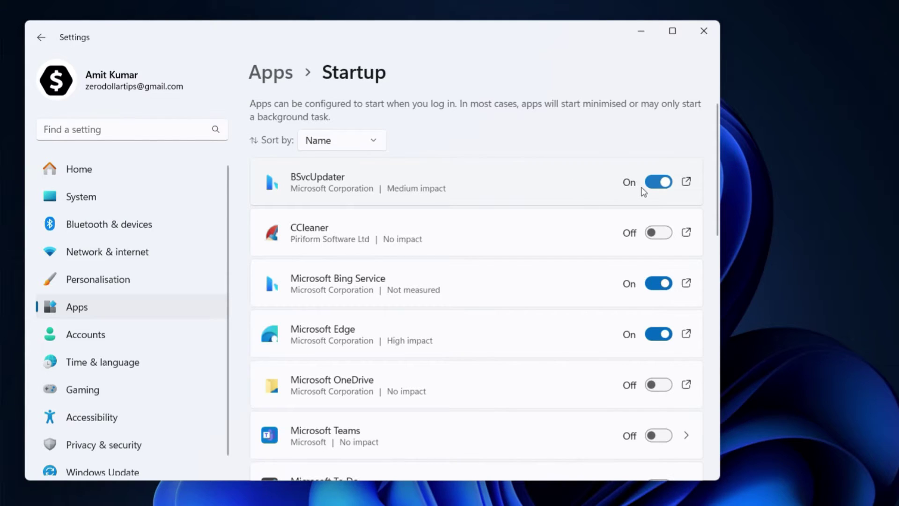
{"action": "left_click", "coordinate": [657, 181]}
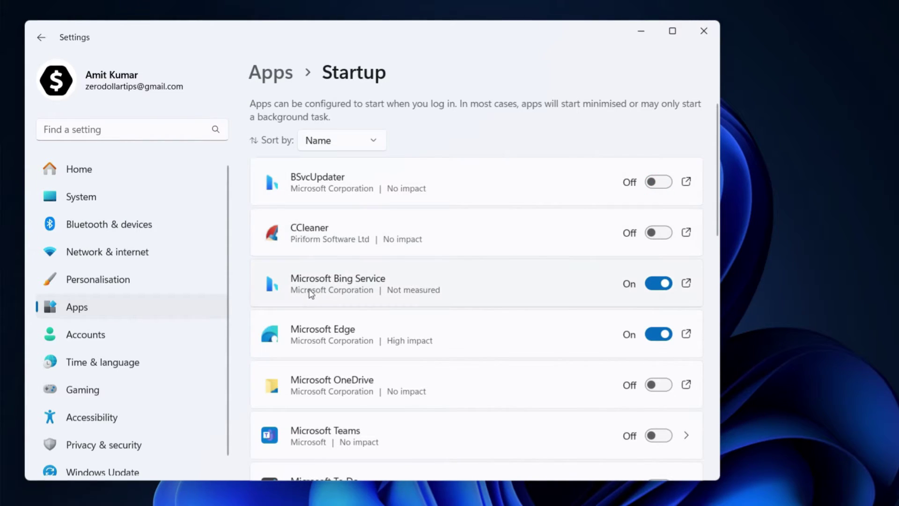
{"action": "left_click", "coordinate": [659, 284]}
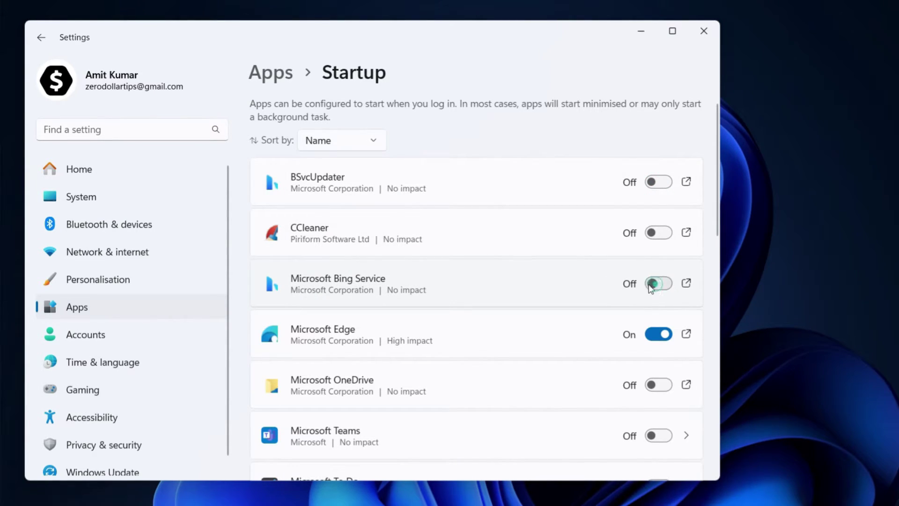
{"action": "scroll", "coordinate": [718, 163], "scroll_direction": "down", "scroll_amount": 5}
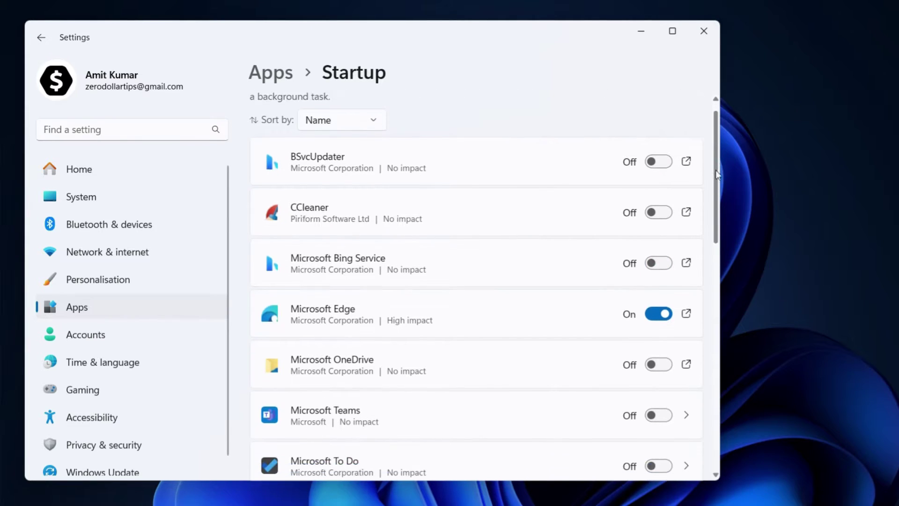
{"action": "left_click_drag", "start_coordinate": [716, 279], "coordinate": [721, 136]}
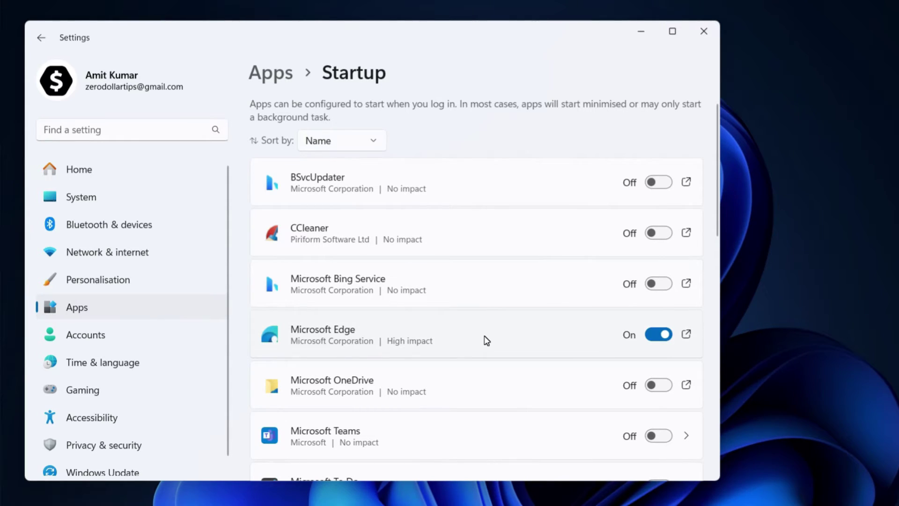
{"action": "left_click", "coordinate": [656, 335]}
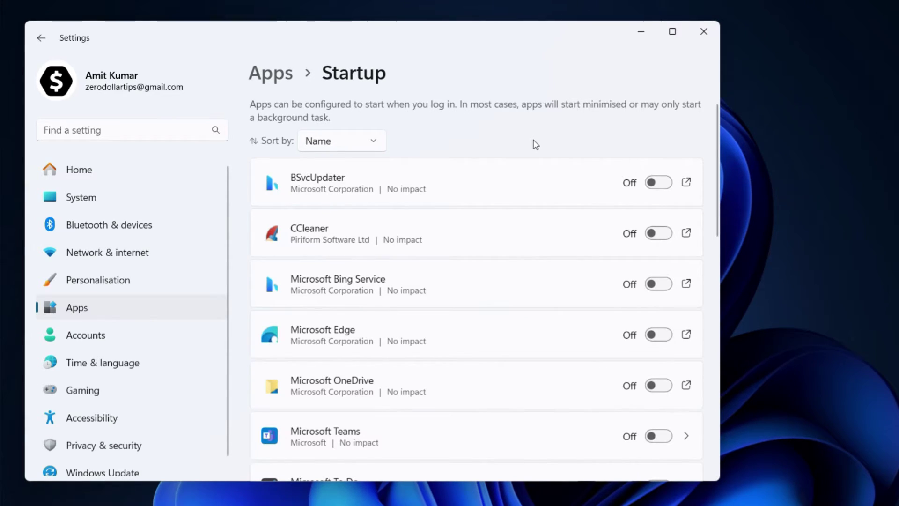
{"action": "left_click", "coordinate": [706, 33]}
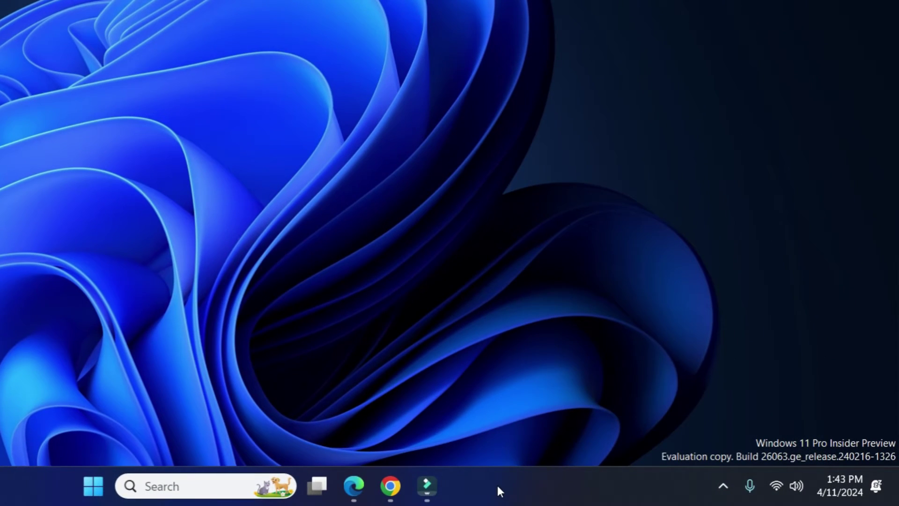
Step: Open Task Manager from the taskbar to its Startup apps page
{"action": "right_click", "coordinate": [547, 488]}
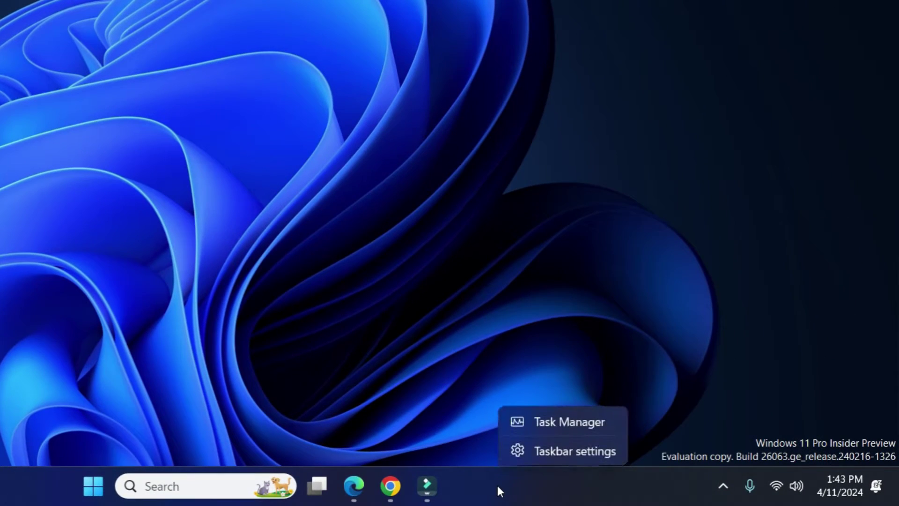
{"action": "left_click", "coordinate": [552, 423]}
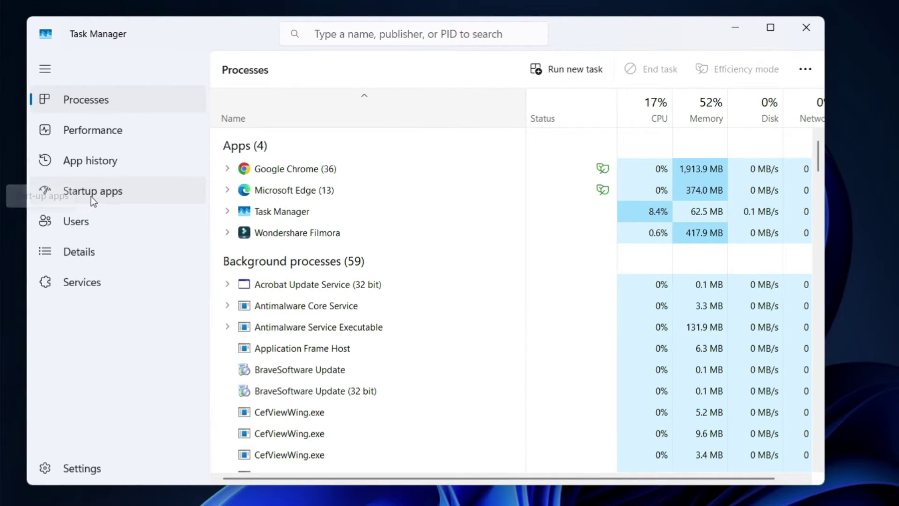
{"action": "left_click", "coordinate": [93, 194]}
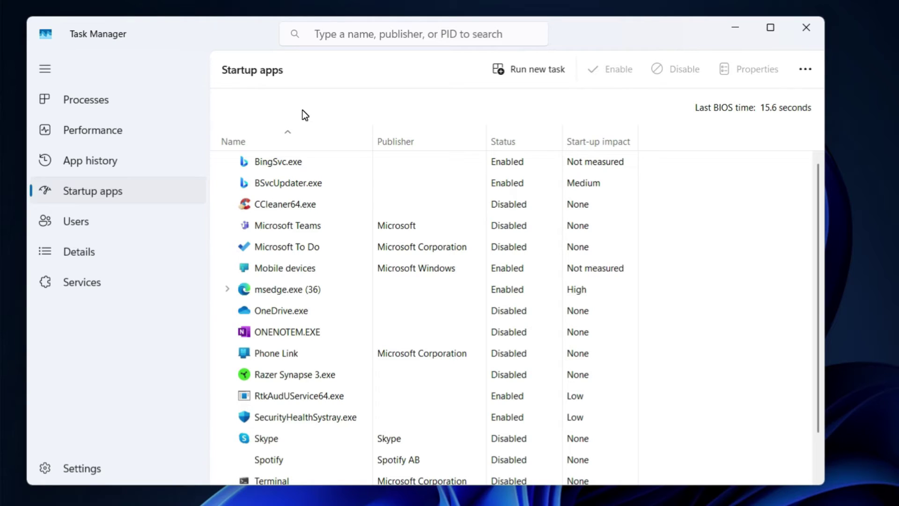
Step: Disable BingSvc.exe, BSvcUpdater.exe and msedge.exe as startup apps, then close Task Manager
{"action": "right_click", "coordinate": [280, 168]}
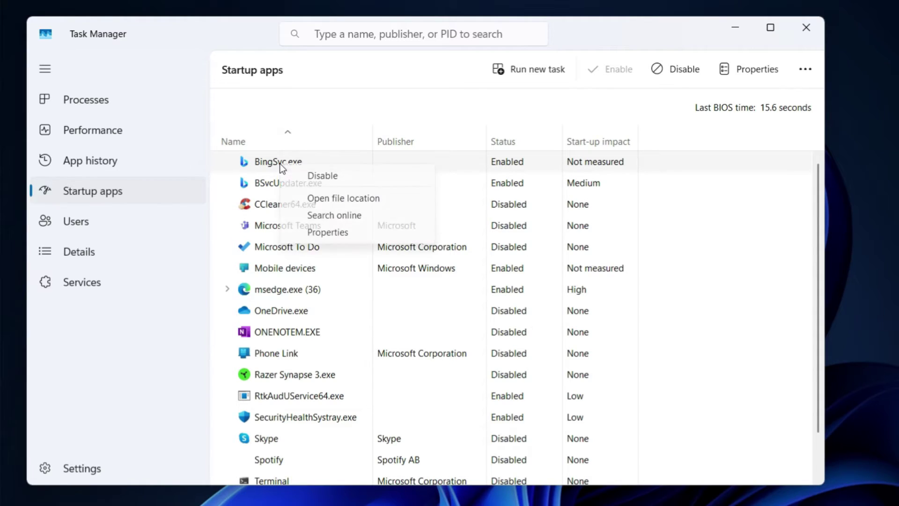
{"action": "left_click", "coordinate": [322, 177]}
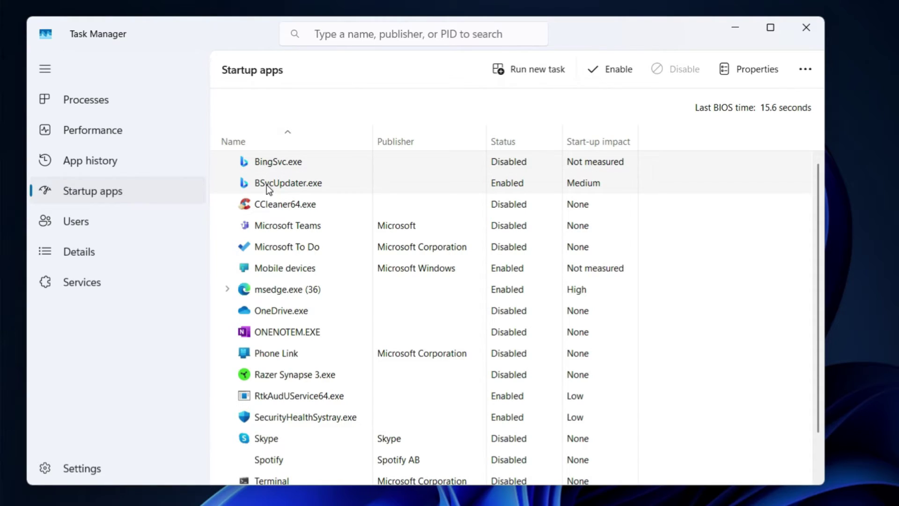
{"action": "right_click", "coordinate": [289, 184]}
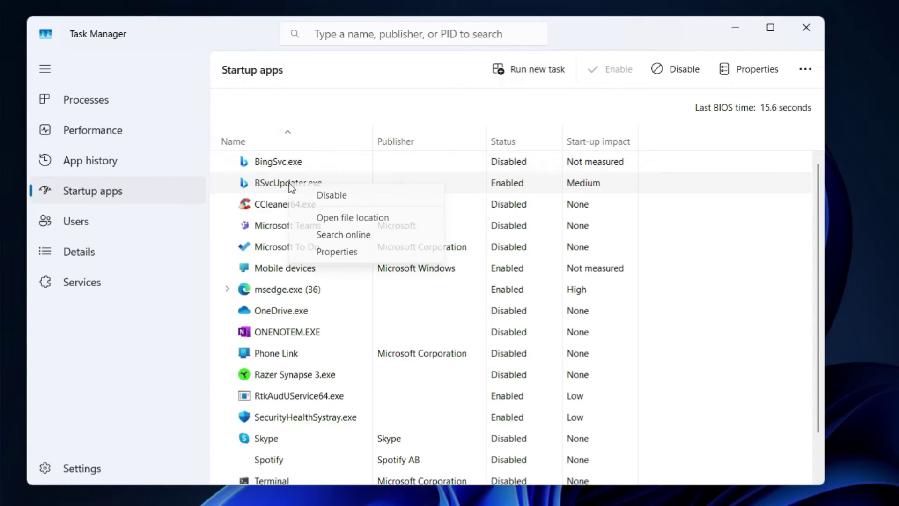
{"action": "left_click", "coordinate": [344, 198]}
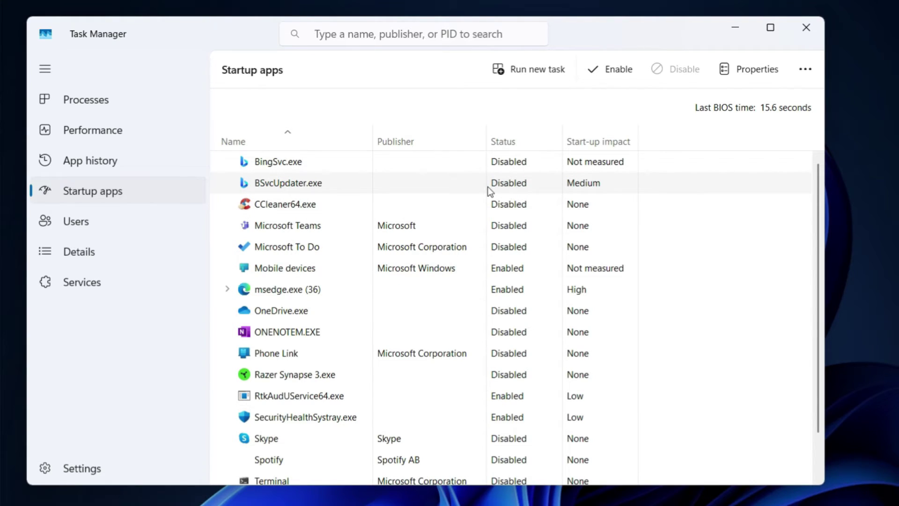
{"action": "right_click", "coordinate": [283, 290]}
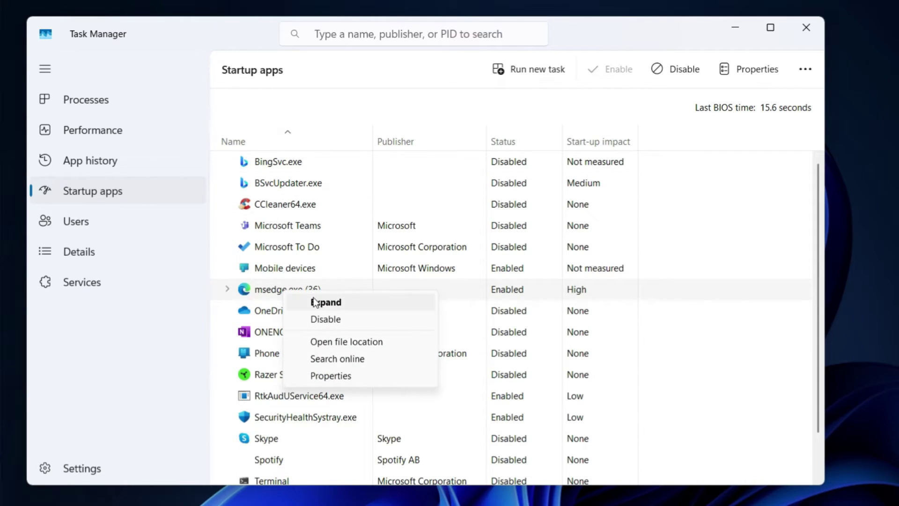
{"action": "left_click", "coordinate": [338, 318]}
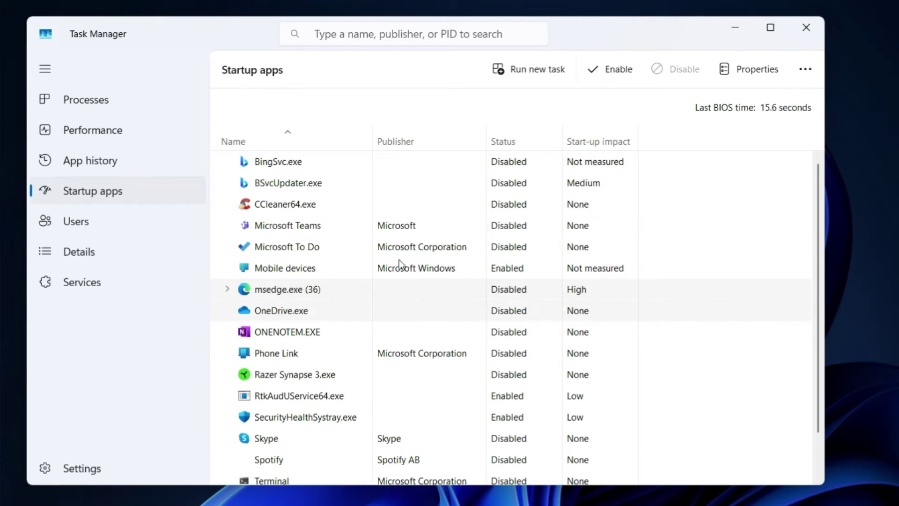
{"action": "left_click", "coordinate": [811, 31]}
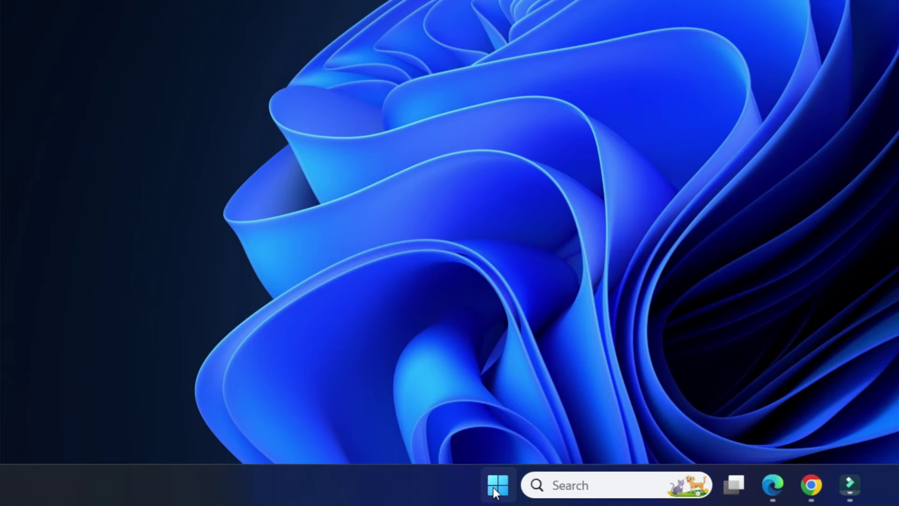
Step: Open the Start-up folder by running shell:startup from the Run dialog
{"action": "right_click", "coordinate": [494, 487]}
{"action": "left_click", "coordinate": [443, 383]}
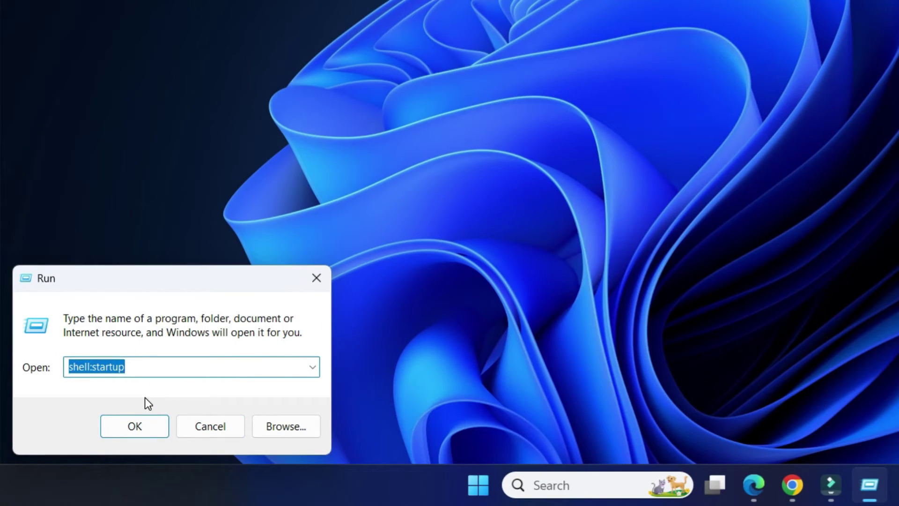
{"action": "type", "text": "shell:"}
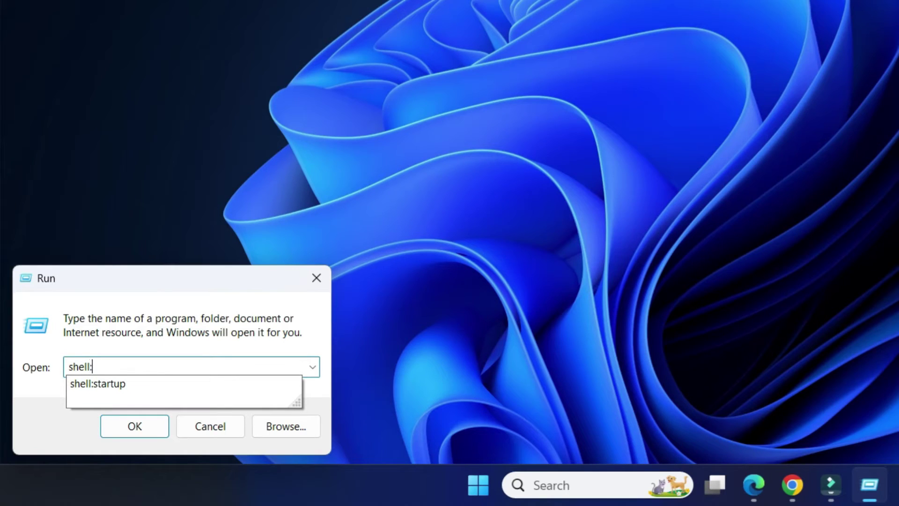
{"action": "type", "text": "startup"}
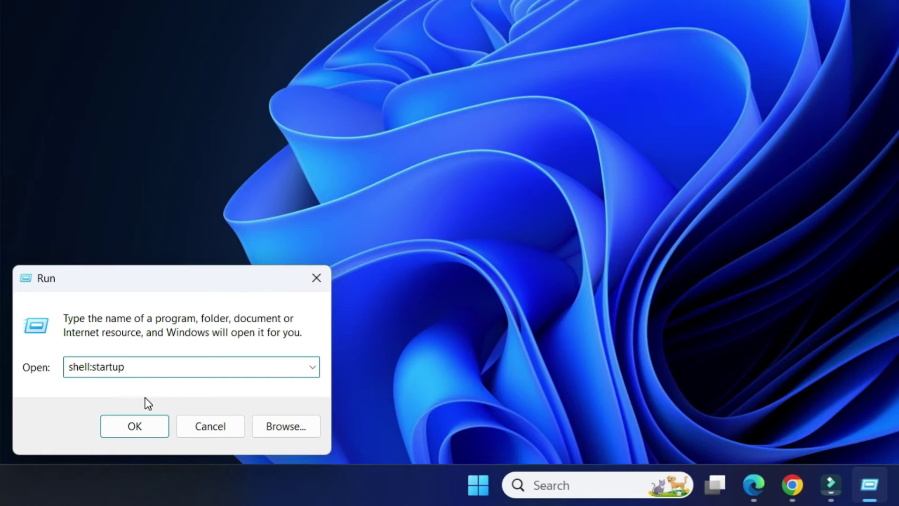
{"action": "key", "text": "Return"}
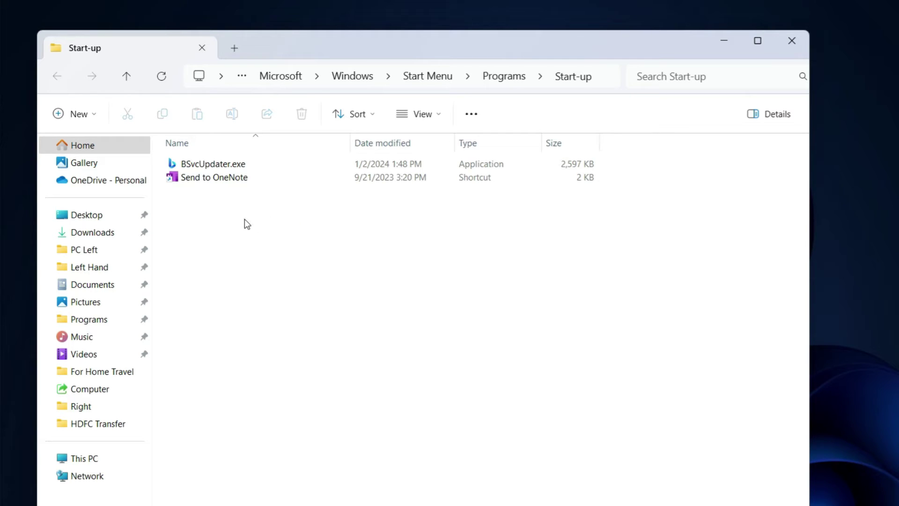
Step: Delete BSvcUpdater.exe from the Start-up folder, leaving only Send to OneNote
{"action": "mouse_move", "coordinate": [218, 167]}
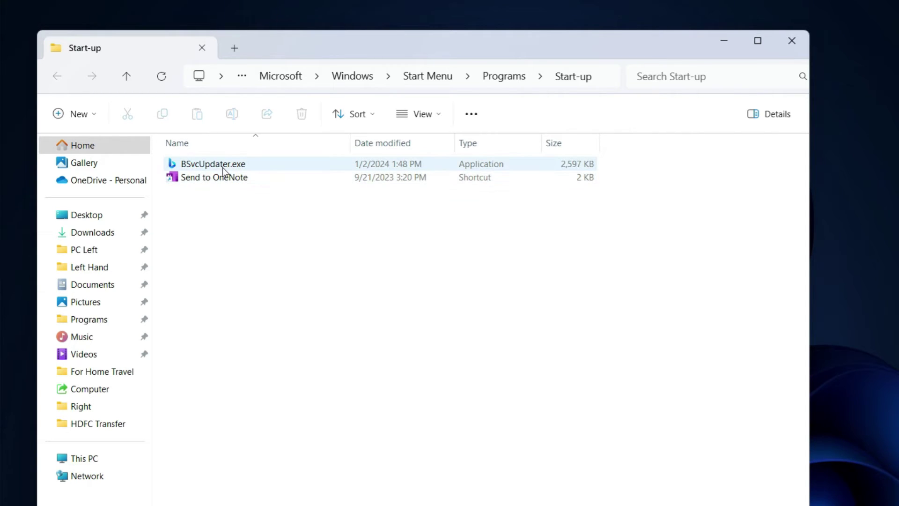
{"action": "left_click", "coordinate": [222, 168]}
{"action": "right_click", "coordinate": [221, 165]}
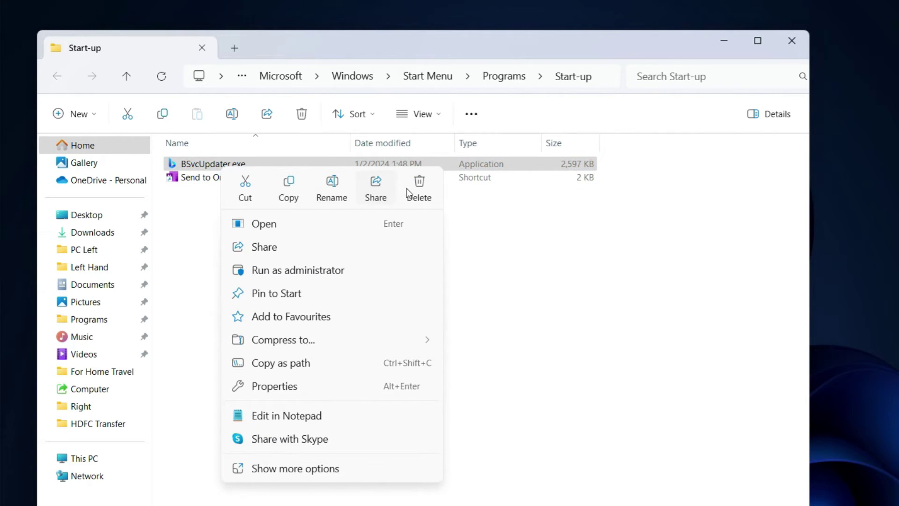
{"action": "left_click", "coordinate": [419, 194]}
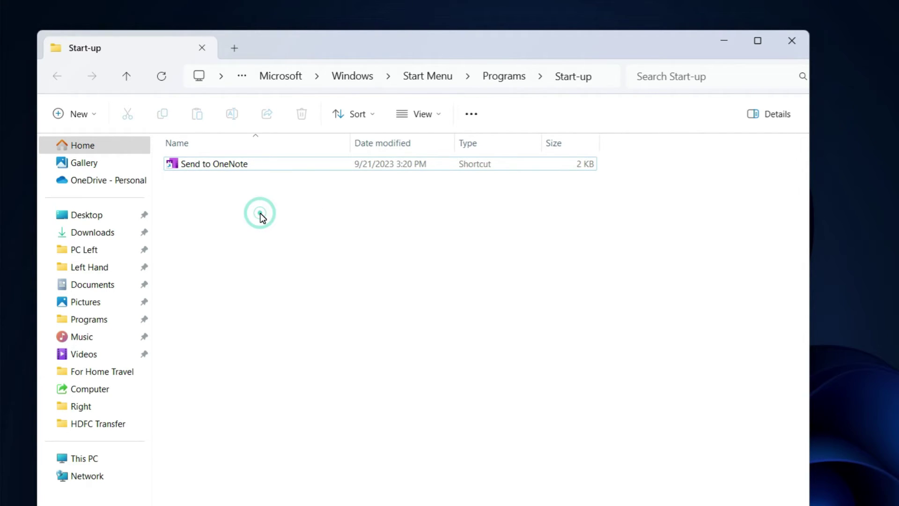
{"action": "left_click", "coordinate": [639, 380]}
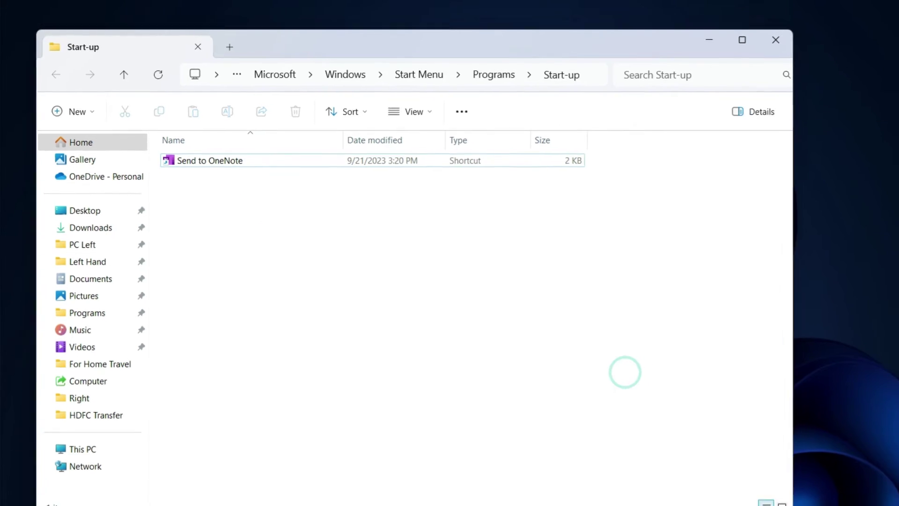
Step: Review Task Manager's Startup apps list, then close Task Manager and the Start-up folder window
{"action": "right_click", "coordinate": [624, 492]}
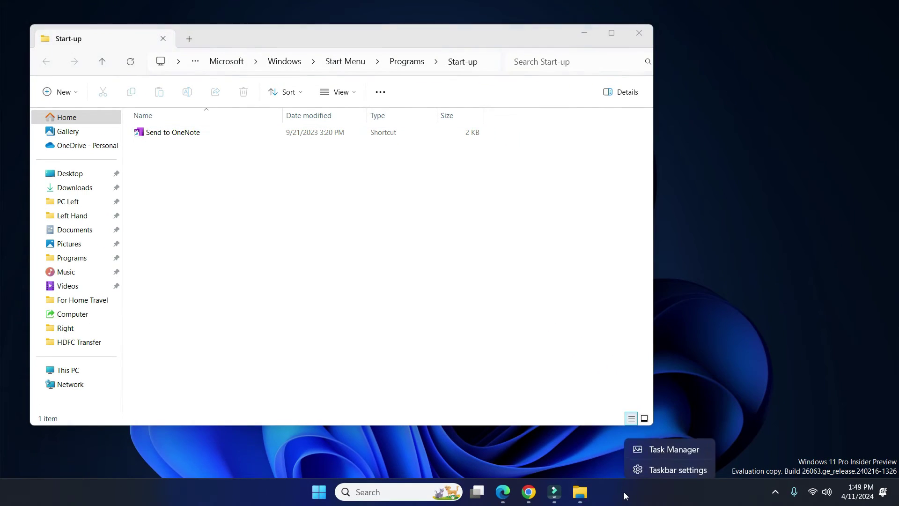
{"action": "left_click", "coordinate": [667, 446]}
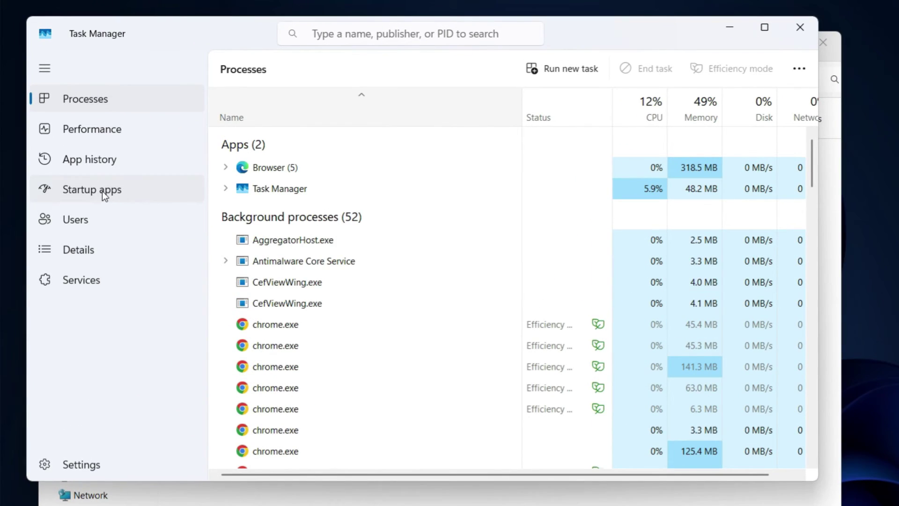
{"action": "left_click", "coordinate": [102, 191]}
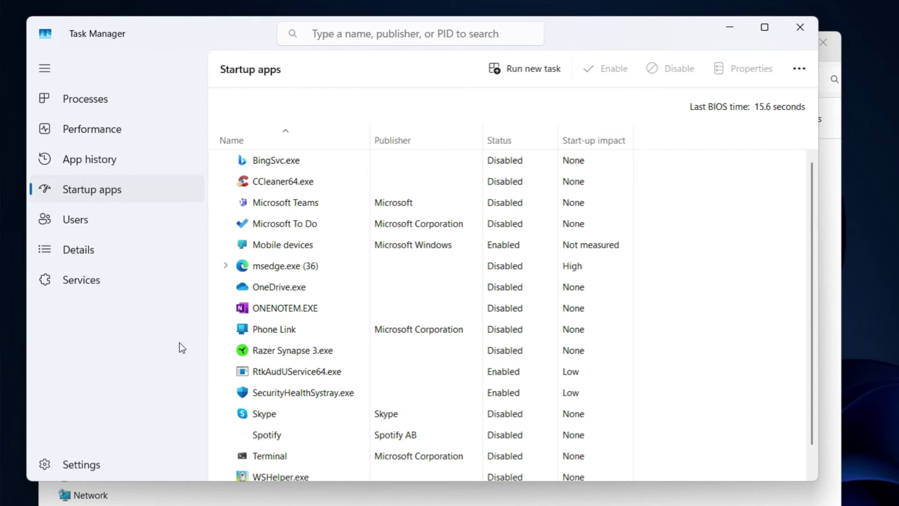
{"action": "left_click", "coordinate": [800, 27]}
{"action": "left_click", "coordinate": [827, 44]}
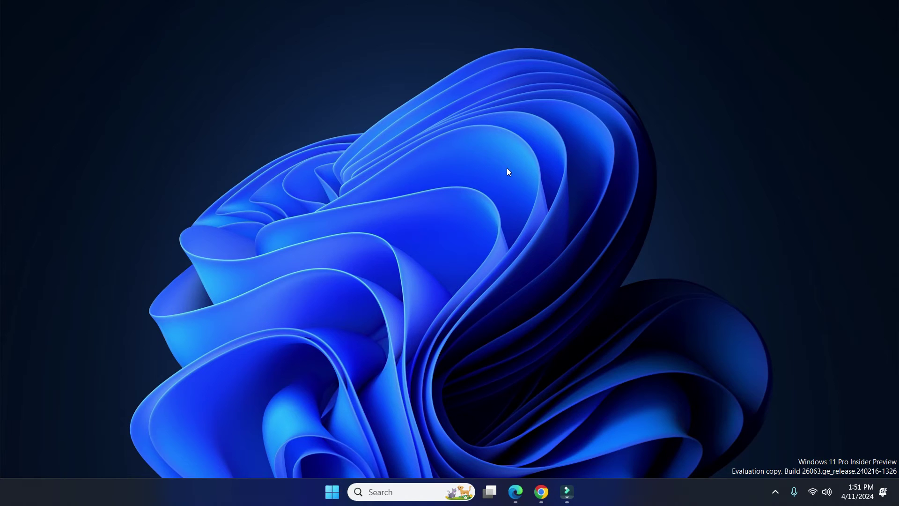
Step: In Edge's Start, home, and new tabs settings, disable auto-opening at Windows sign-in, then close Edge
{"action": "left_click", "coordinate": [515, 492]}
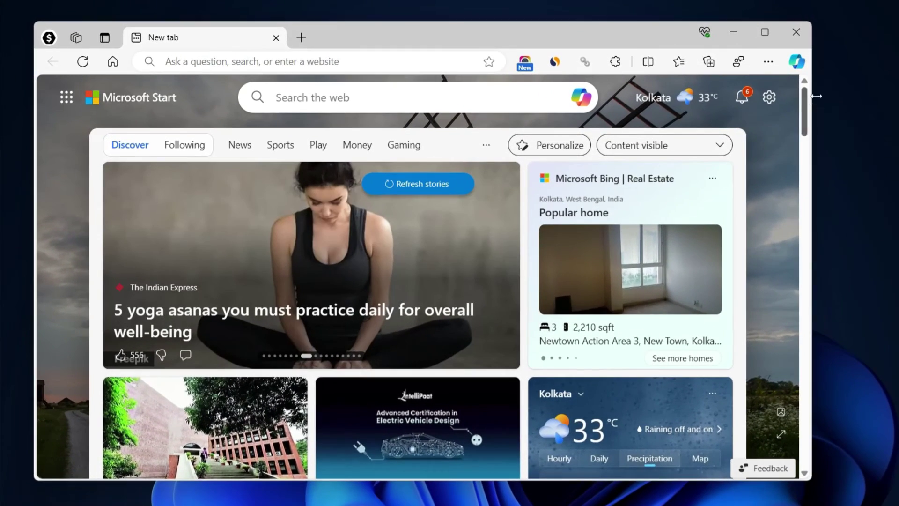
{"action": "left_click", "coordinate": [769, 62]}
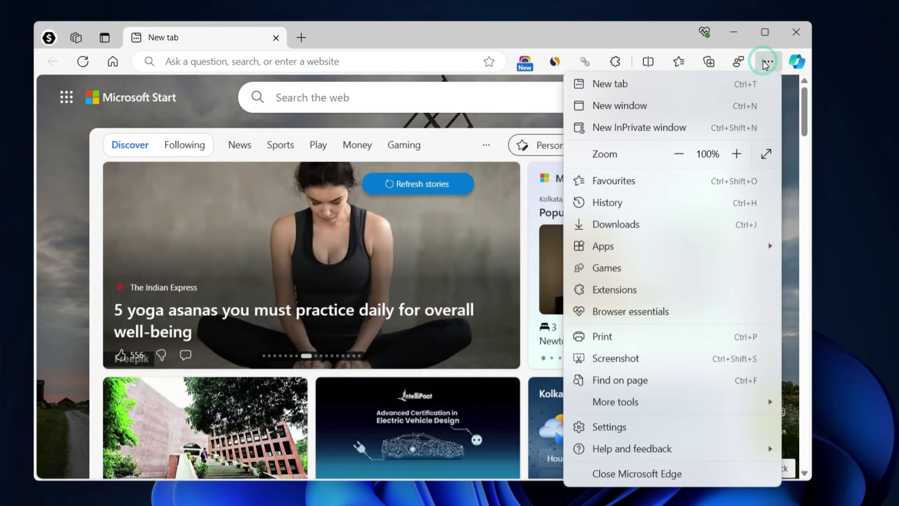
{"action": "left_click", "coordinate": [619, 428]}
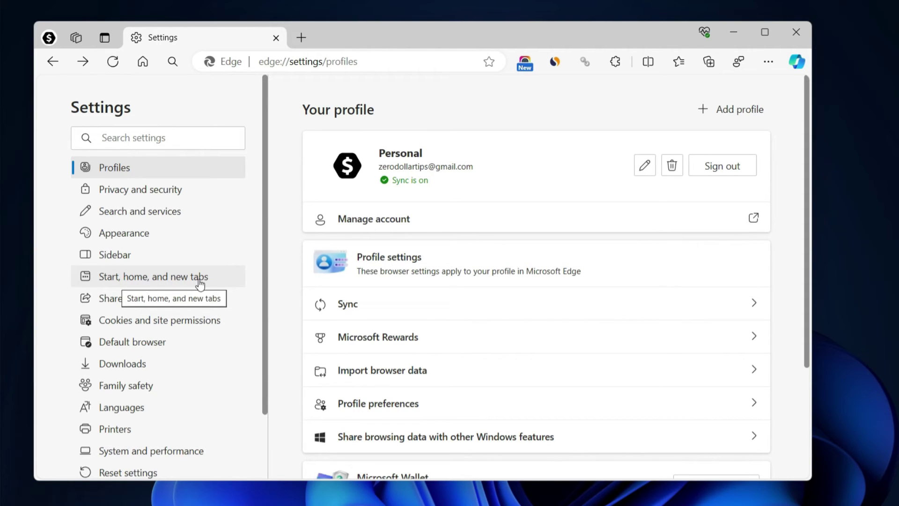
{"action": "left_click", "coordinate": [146, 277]}
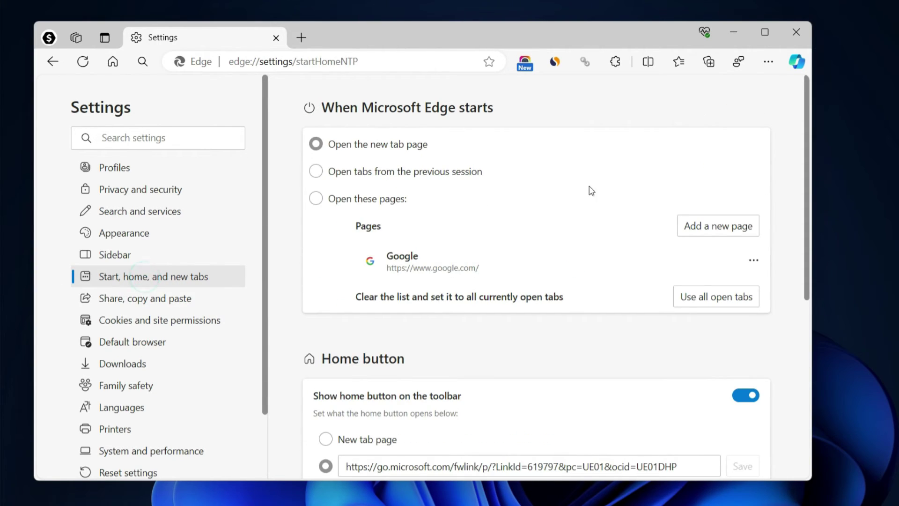
{"action": "left_click_drag", "start_coordinate": [805, 108], "coordinate": [796, 331]}
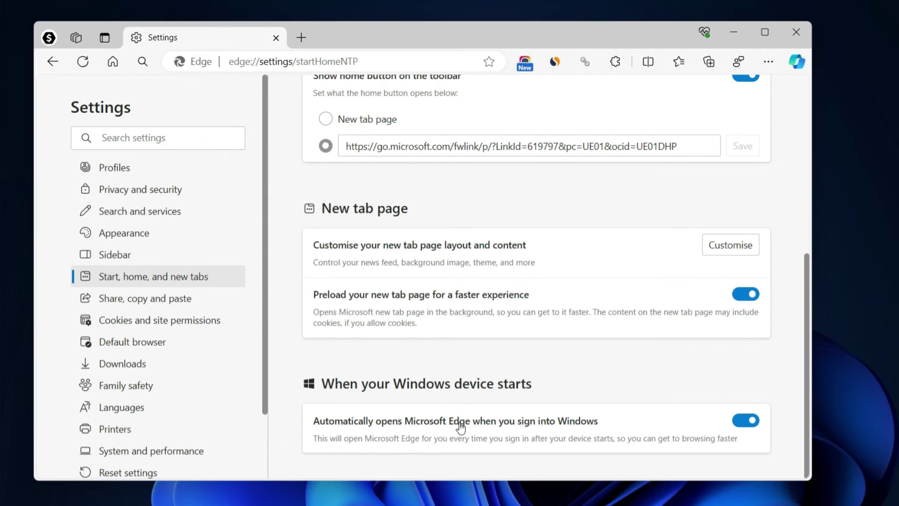
{"action": "left_click", "coordinate": [745, 424]}
{"action": "left_click", "coordinate": [802, 33]}
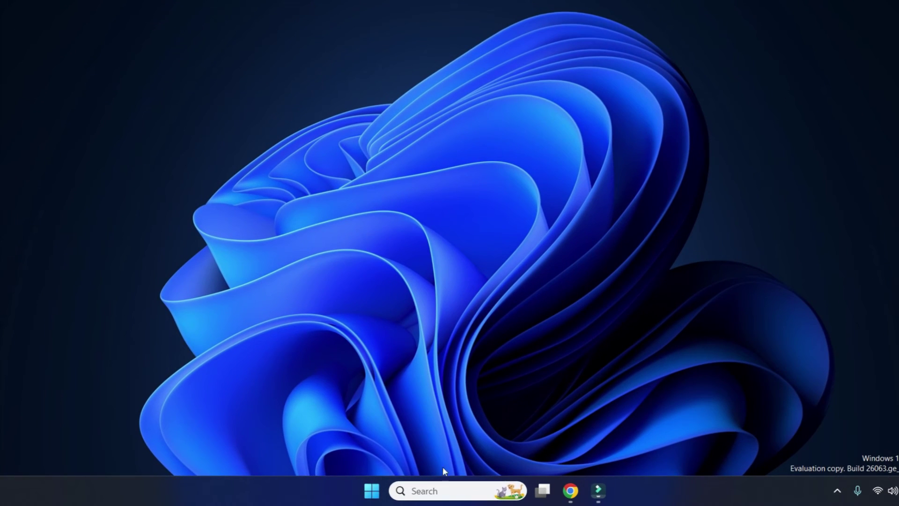
Step: Open Task Scheduler via search and list the Task Scheduler Library with full task names visible
{"action": "left_click", "coordinate": [425, 490]}
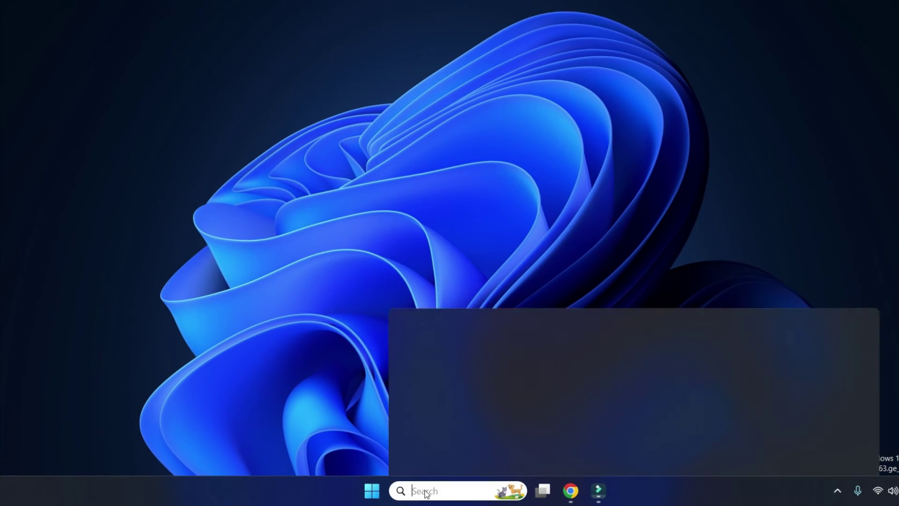
{"action": "type", "text": "task"}
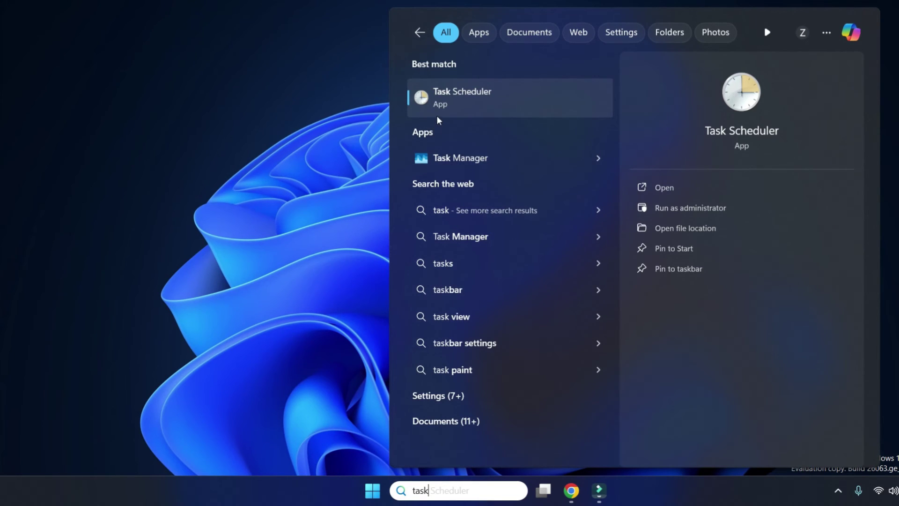
{"action": "left_click", "coordinate": [449, 103]}
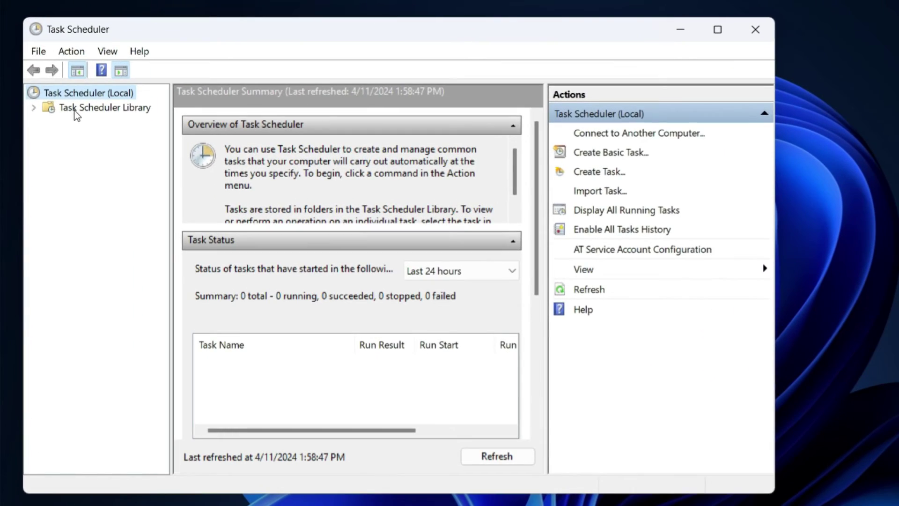
{"action": "left_click", "coordinate": [79, 109]}
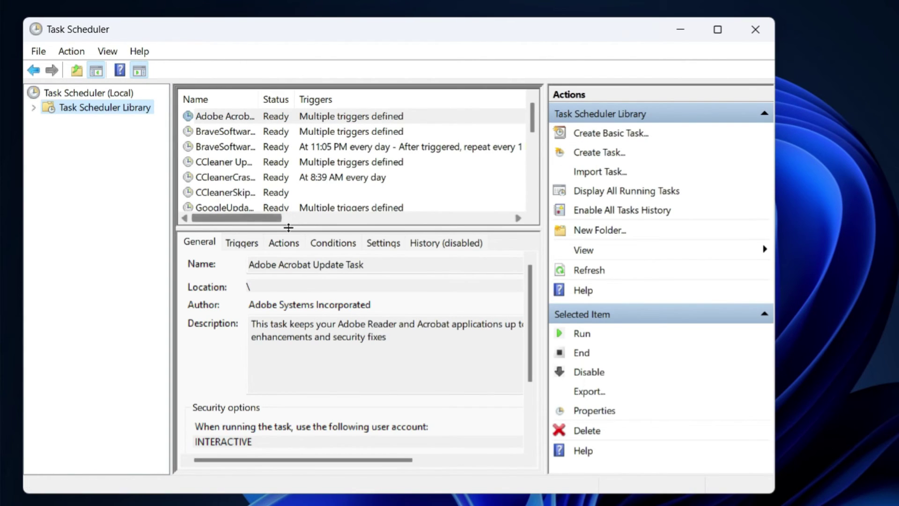
{"action": "left_click_drag", "start_coordinate": [294, 228], "coordinate": [299, 356]}
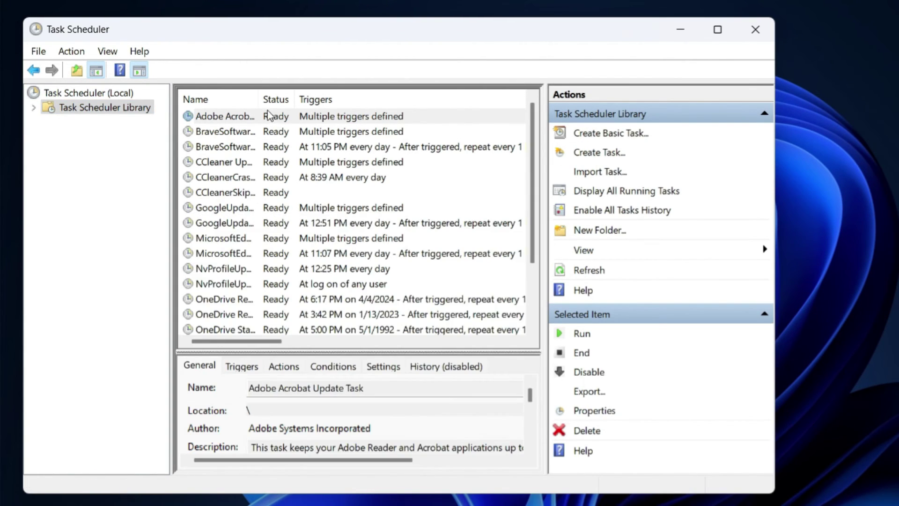
{"action": "left_click_drag", "start_coordinate": [258, 98], "coordinate": [397, 107]}
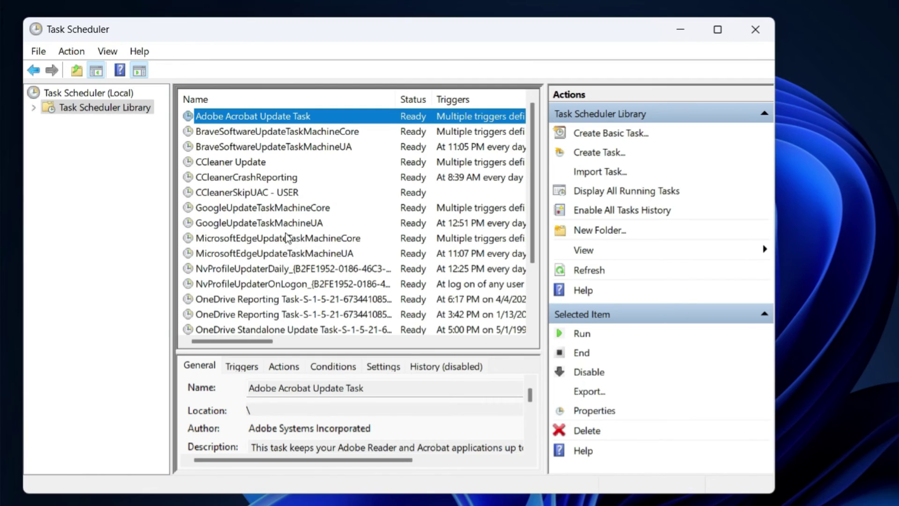
Step: Disable MicrosoftEdgeUpdateTaskMachineCore and MicrosoftEdgeUpdateTaskMachineUA, then close Task Scheduler
{"action": "right_click", "coordinate": [237, 239]}
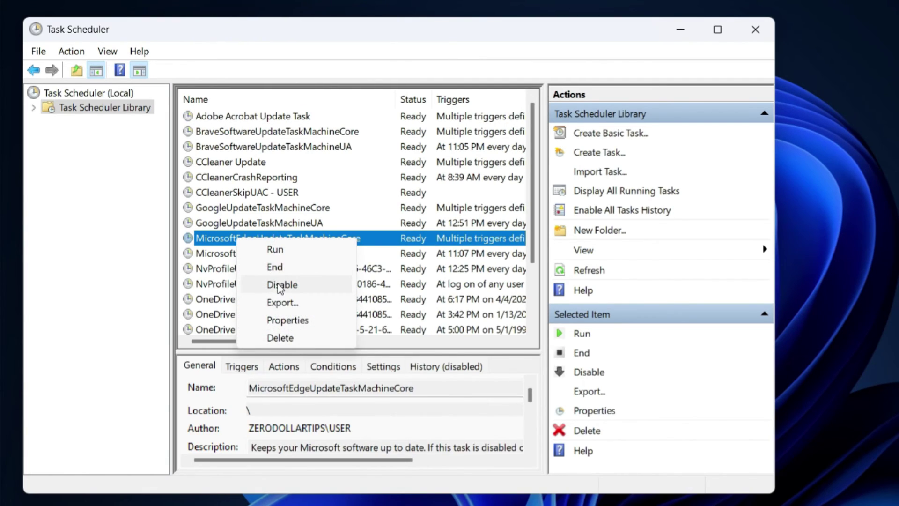
{"action": "left_click", "coordinate": [280, 285]}
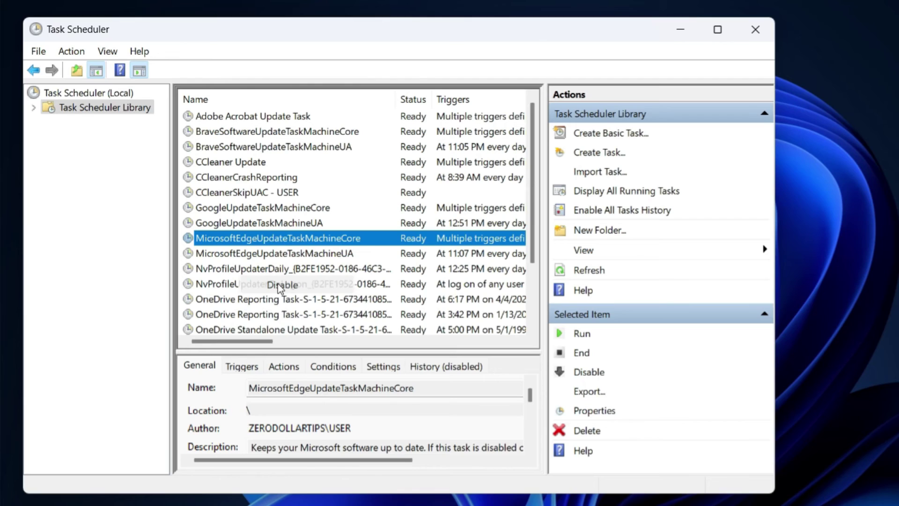
{"action": "right_click", "coordinate": [238, 255]}
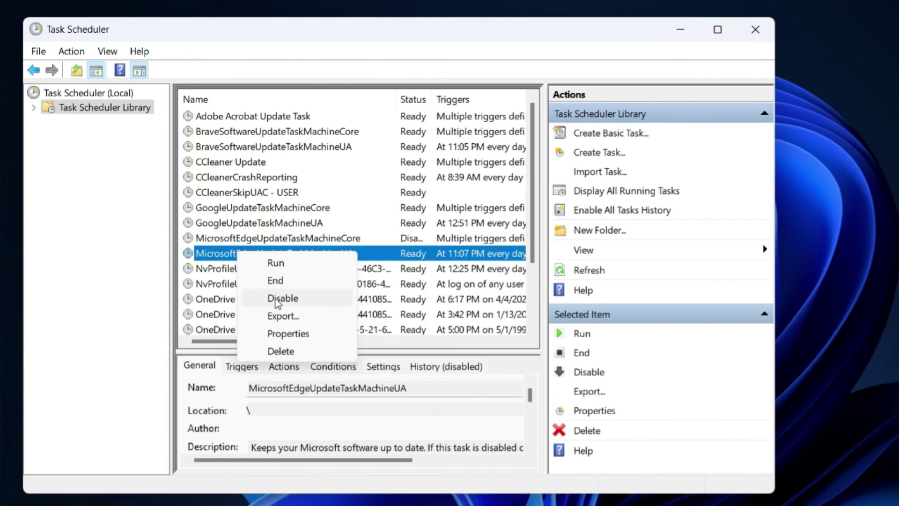
{"action": "left_click", "coordinate": [281, 299]}
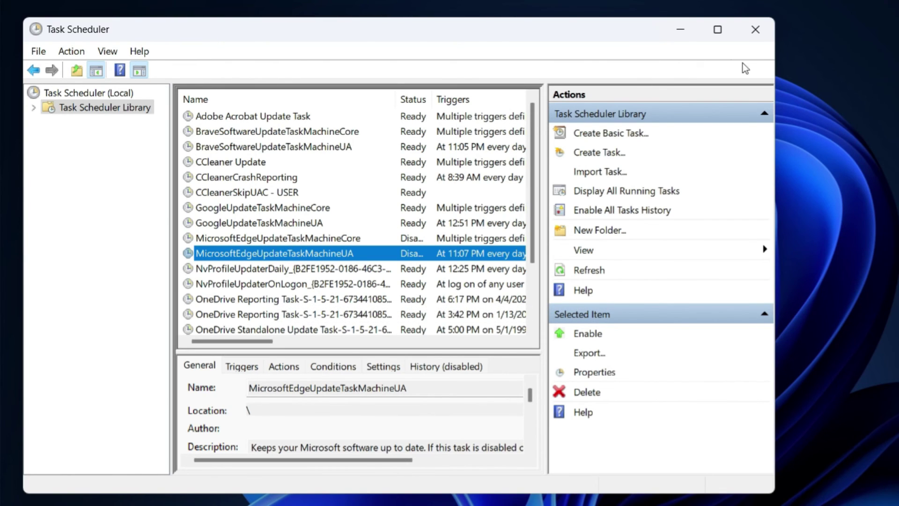
{"action": "left_click", "coordinate": [756, 34]}
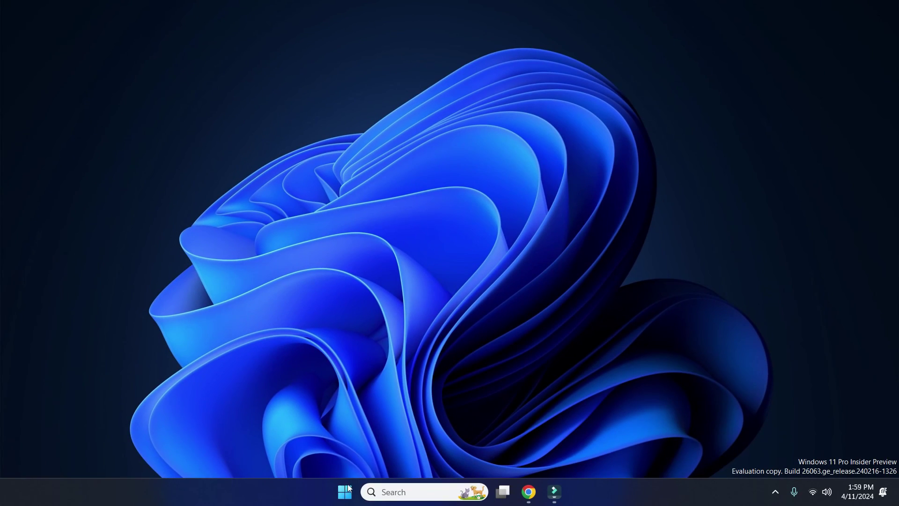
Step: Restart the PC from the Start menu's power options
{"action": "left_click", "coordinate": [348, 499]}
{"action": "left_click", "coordinate": [595, 451]}
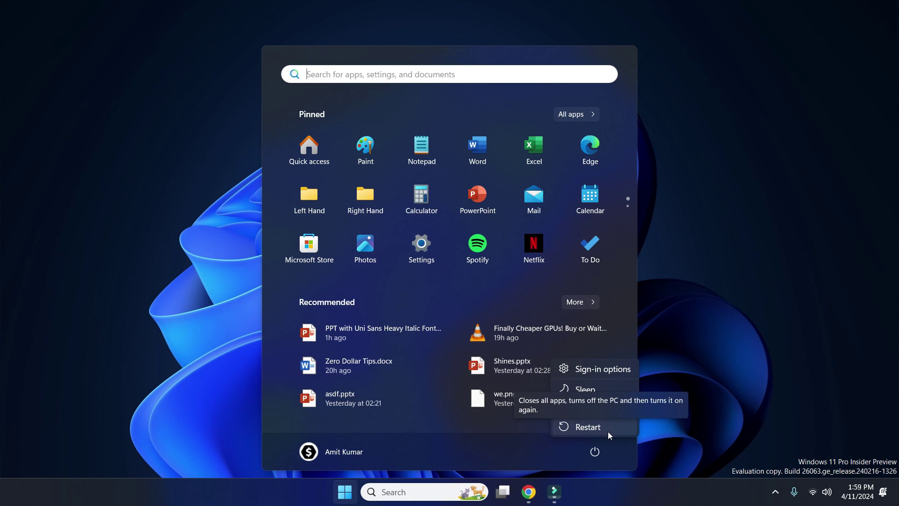
{"action": "left_click", "coordinate": [608, 432]}
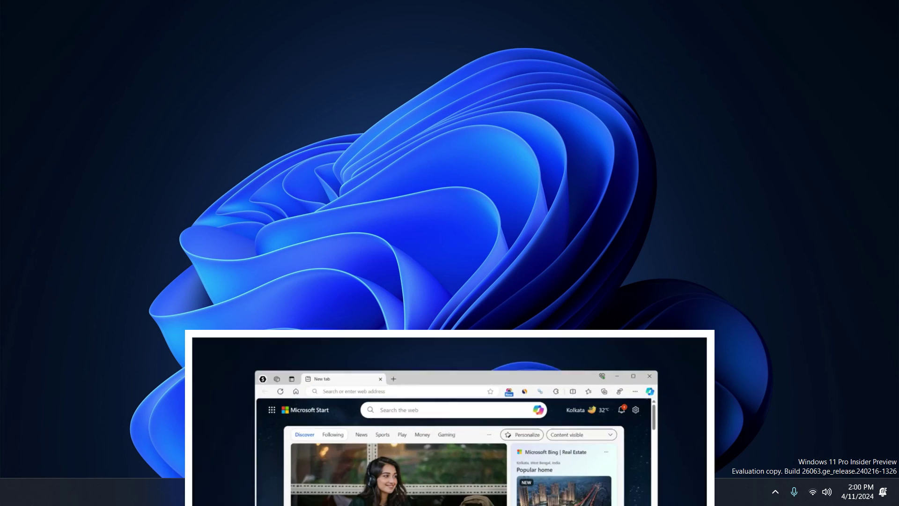